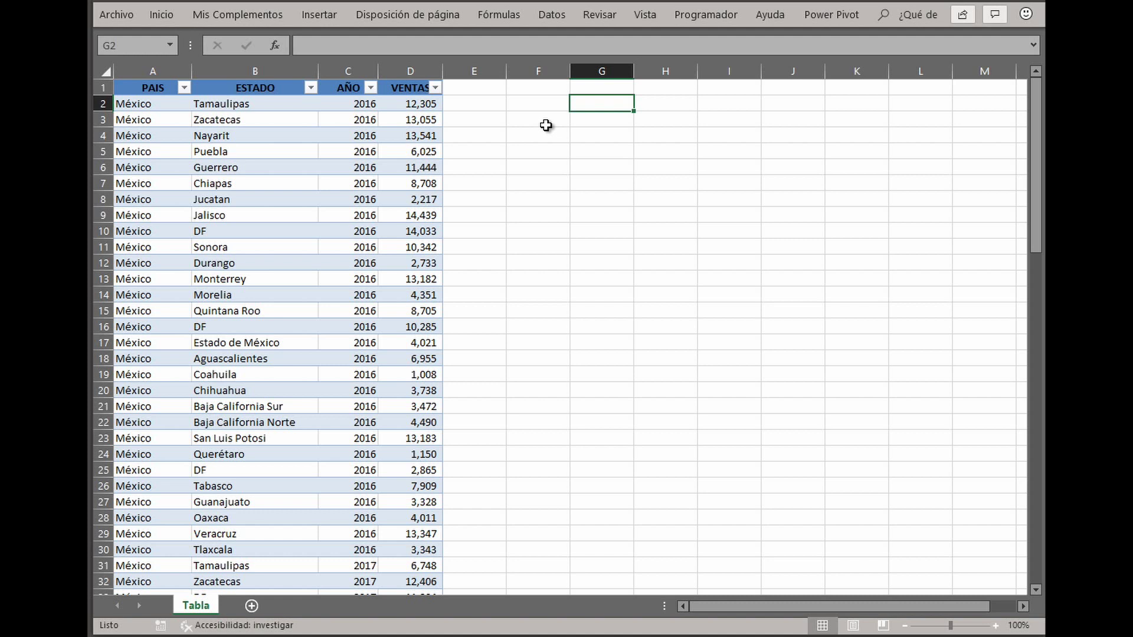
Enter =UNICOS(Tabla1[ESTADO],FALSO,VERDADERO) in G2, which returns a #CALC! error.
text(=un)
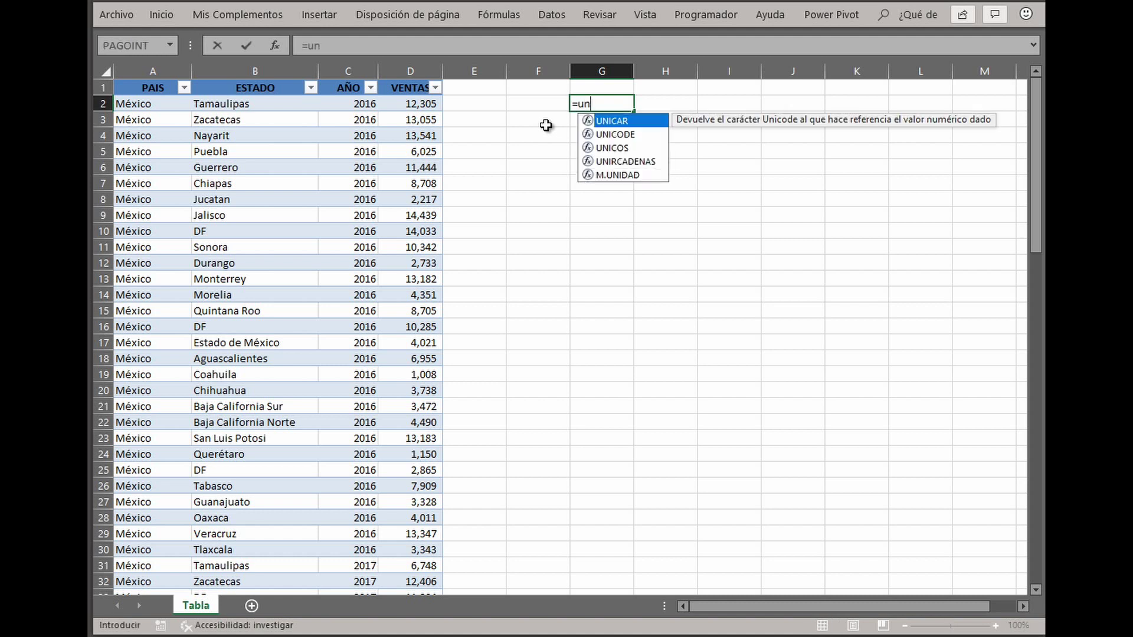
text(i)
key(Down)
key(Down)
key(Tab)
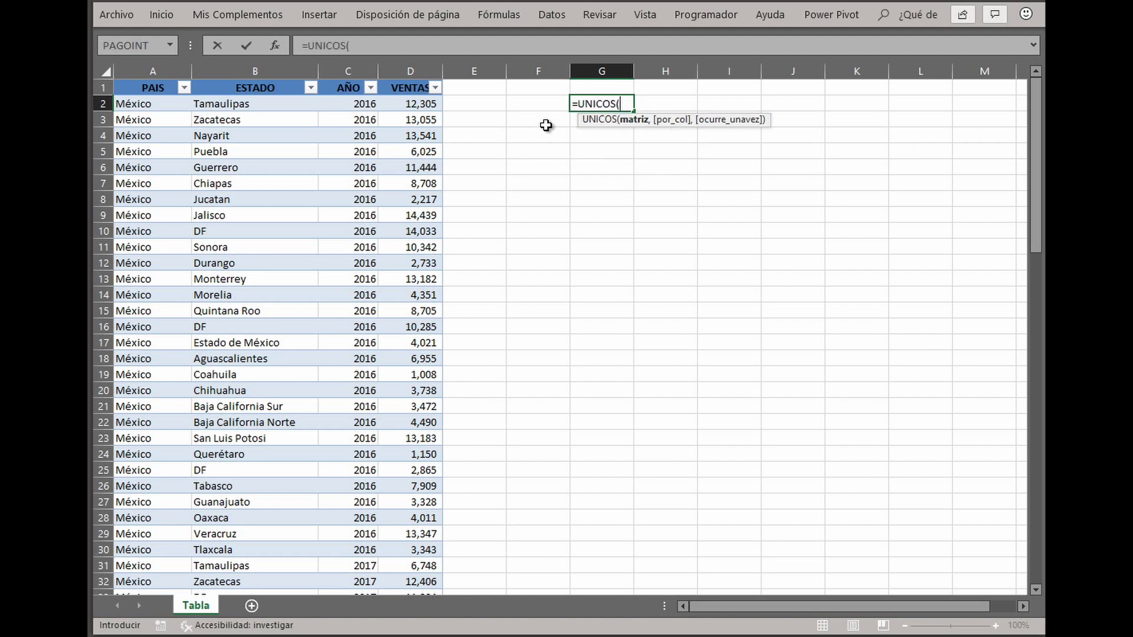
click(247, 81)
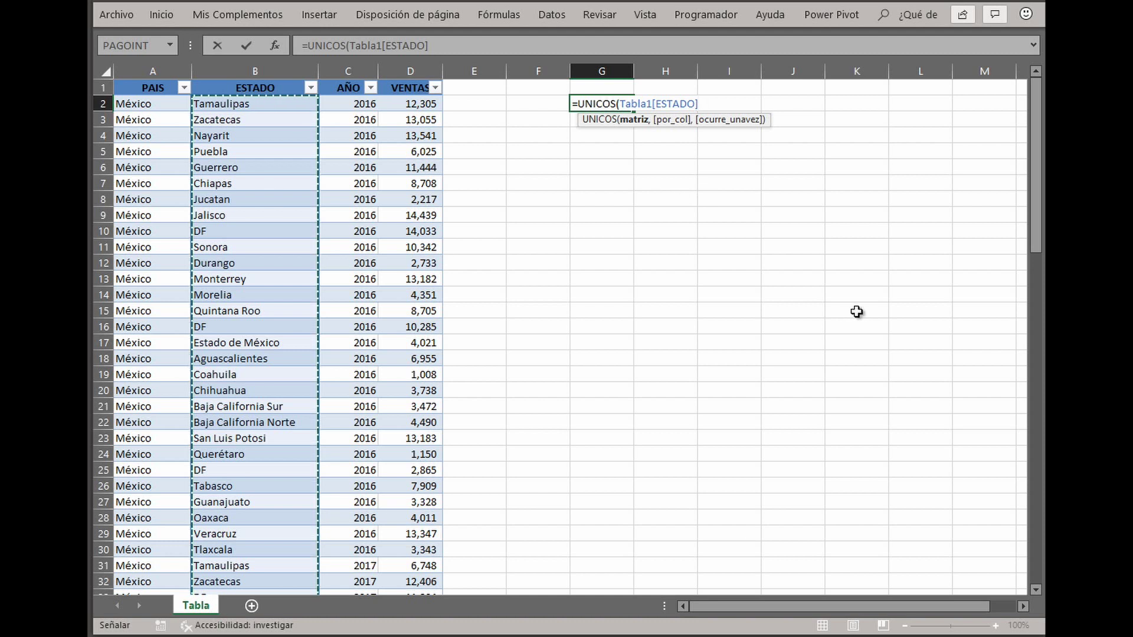
text(,)
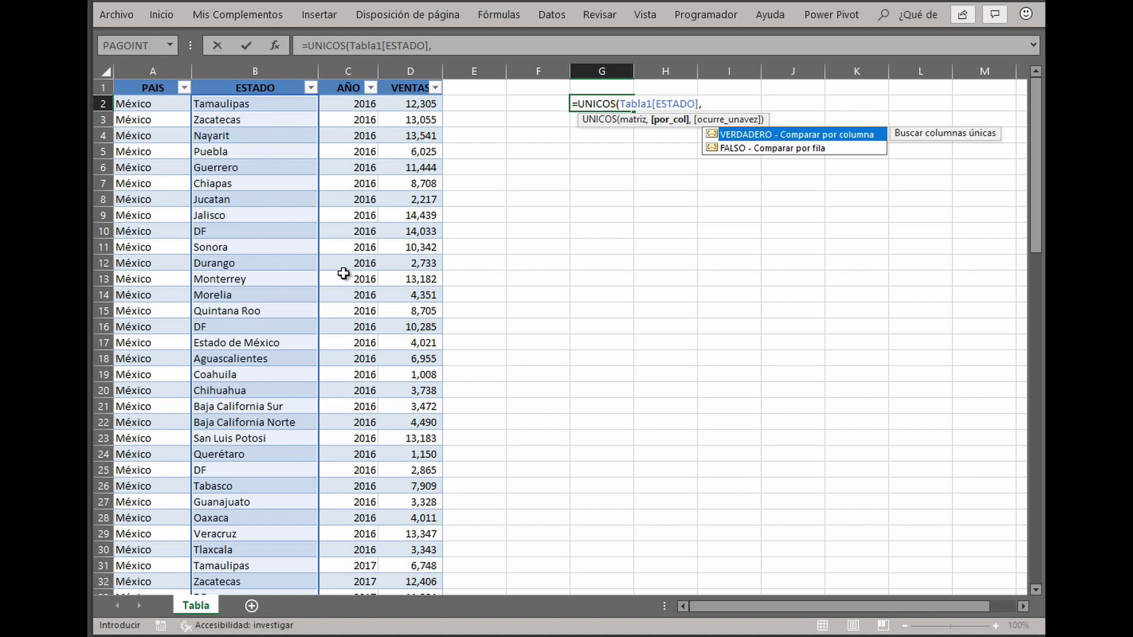
double_click(800, 150)
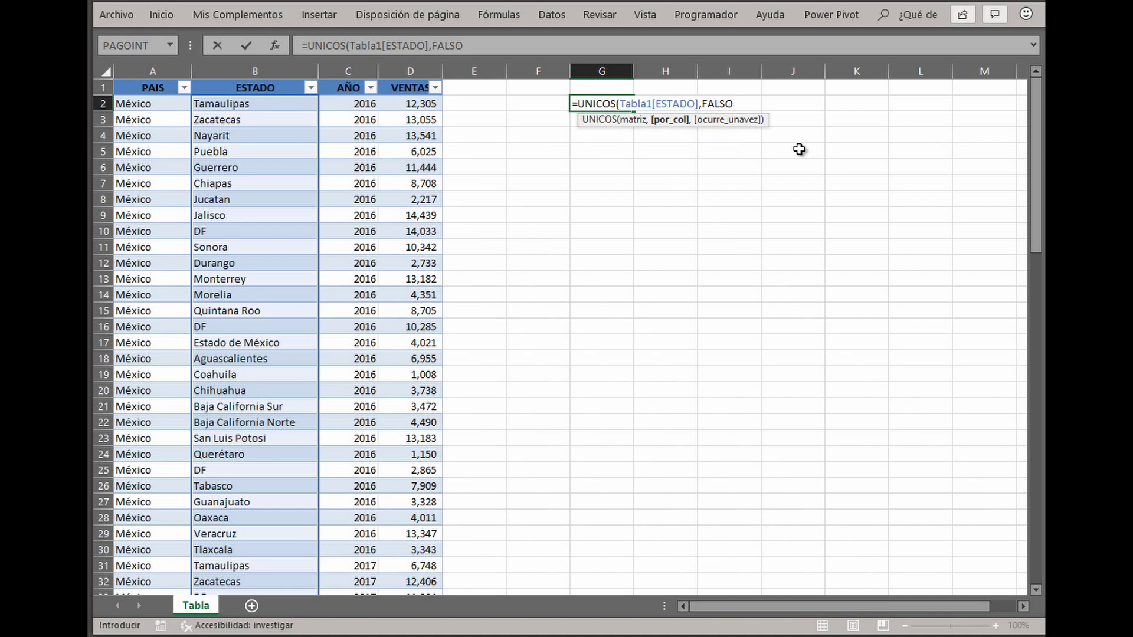
text(,)
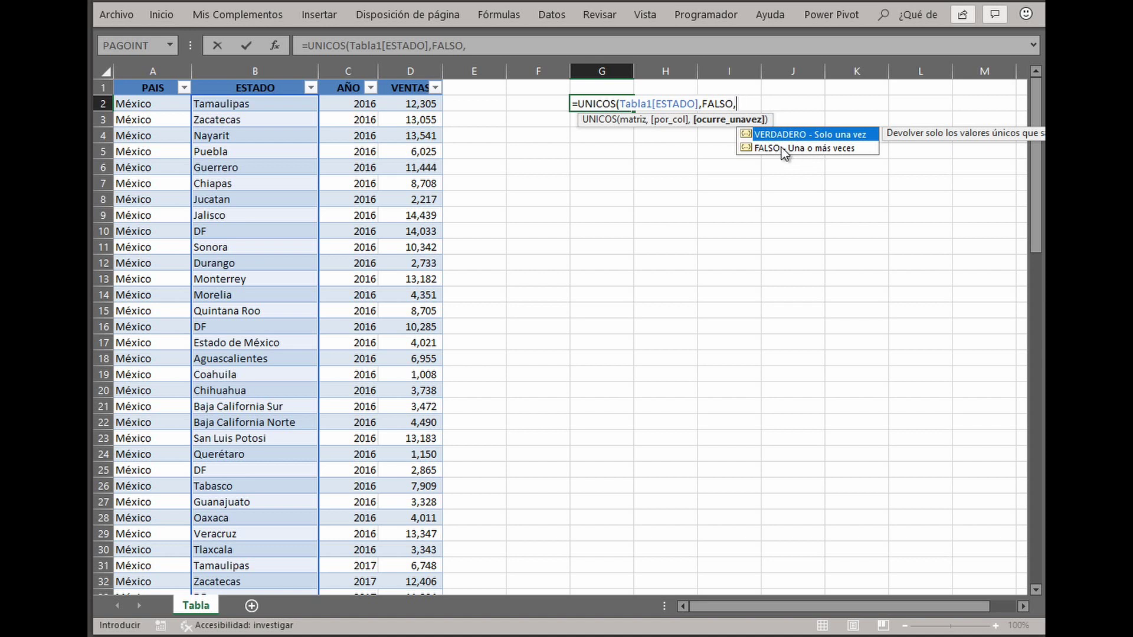
double_click(834, 140)
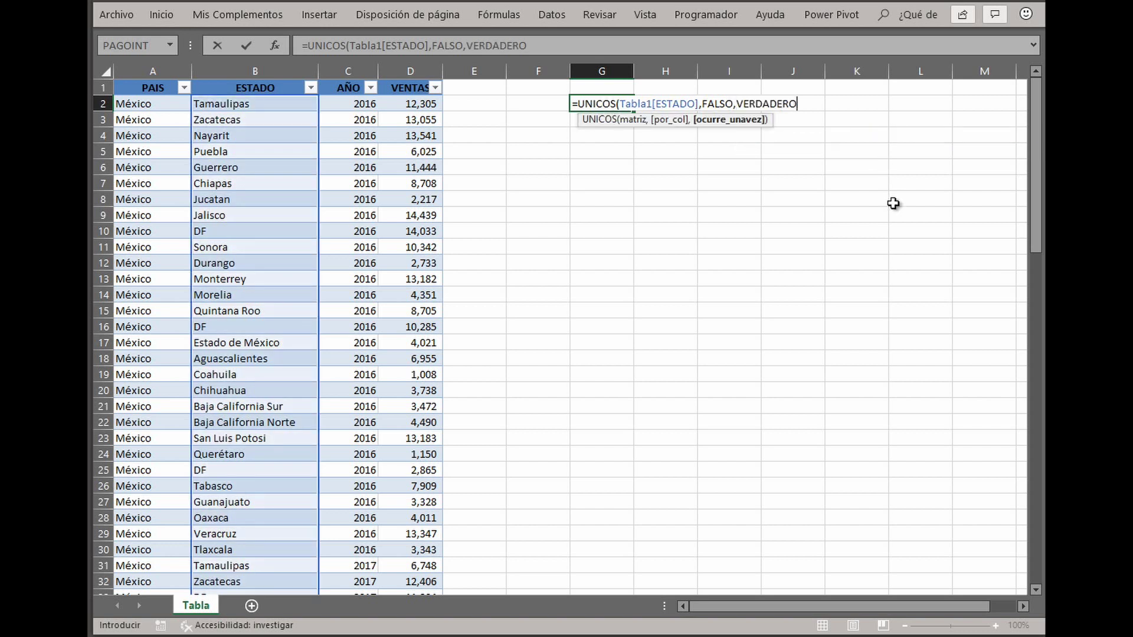
text())
key(Return)
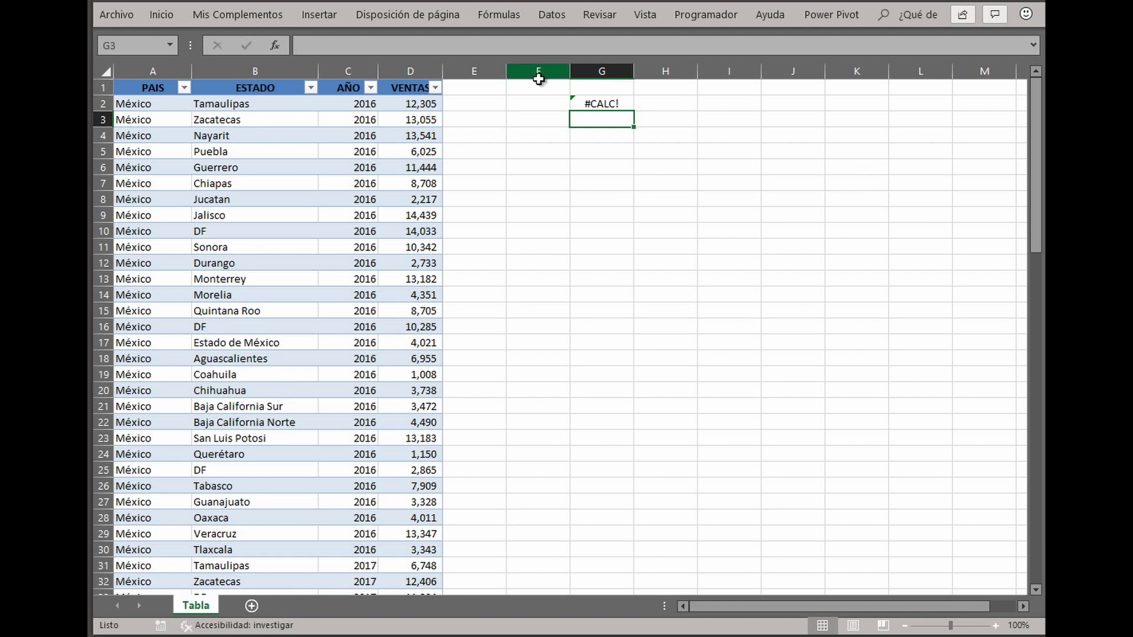
Overwrite ESTADO cells B8 (Jucatan) with ddd and B13 (Monterrey) with hhhh.
drag(268, 112, 242, 374)
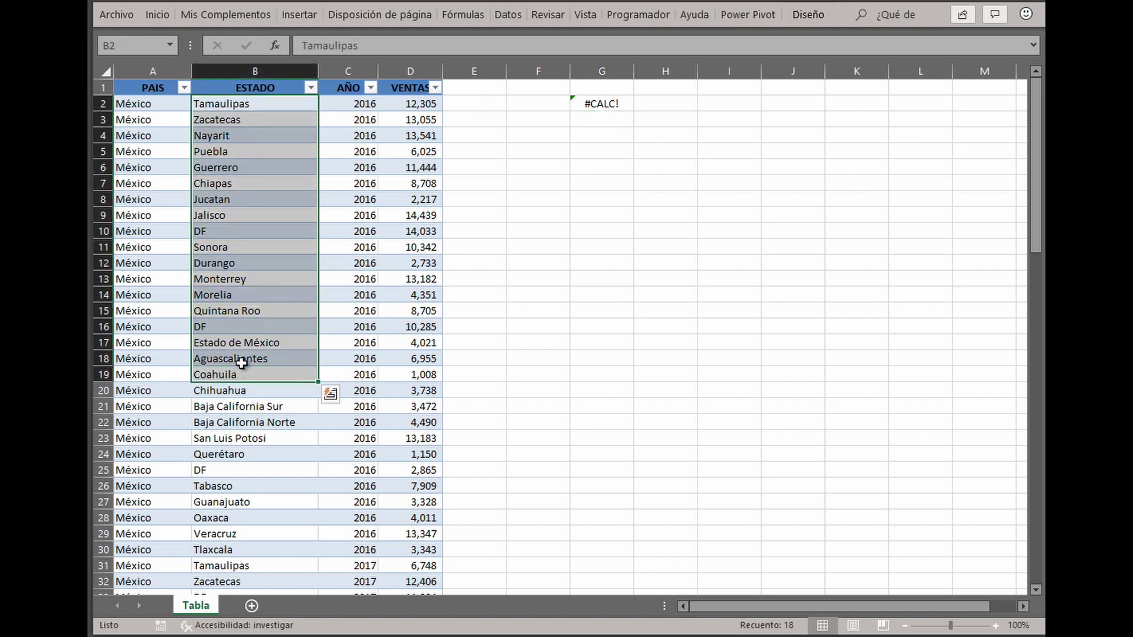
click(247, 200)
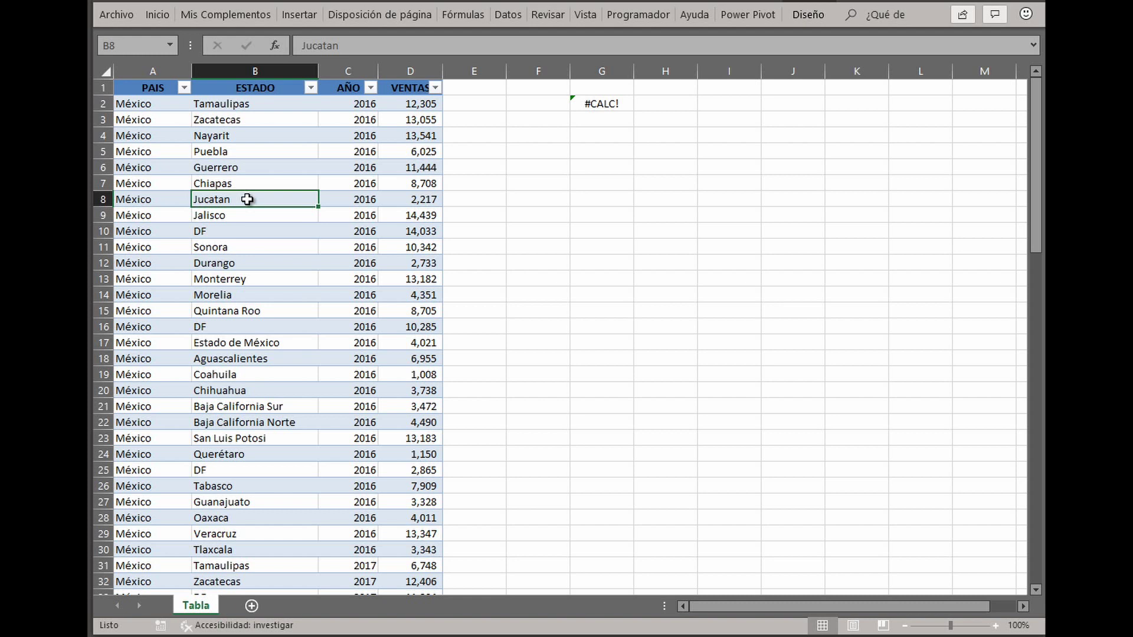
text(dd)
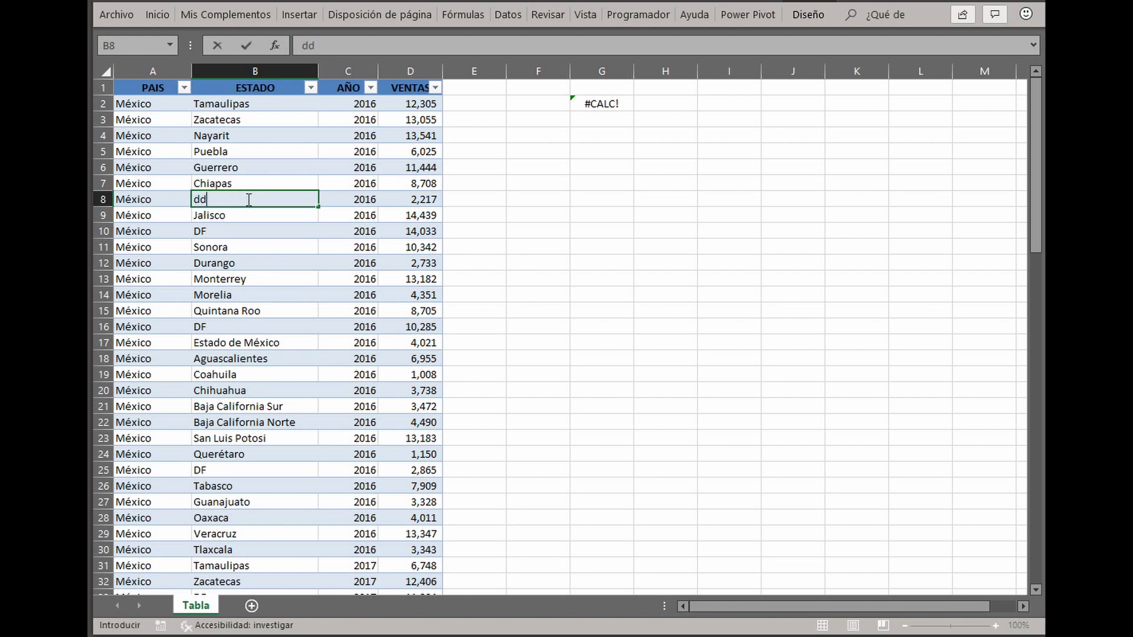
text(d)
key(Return)
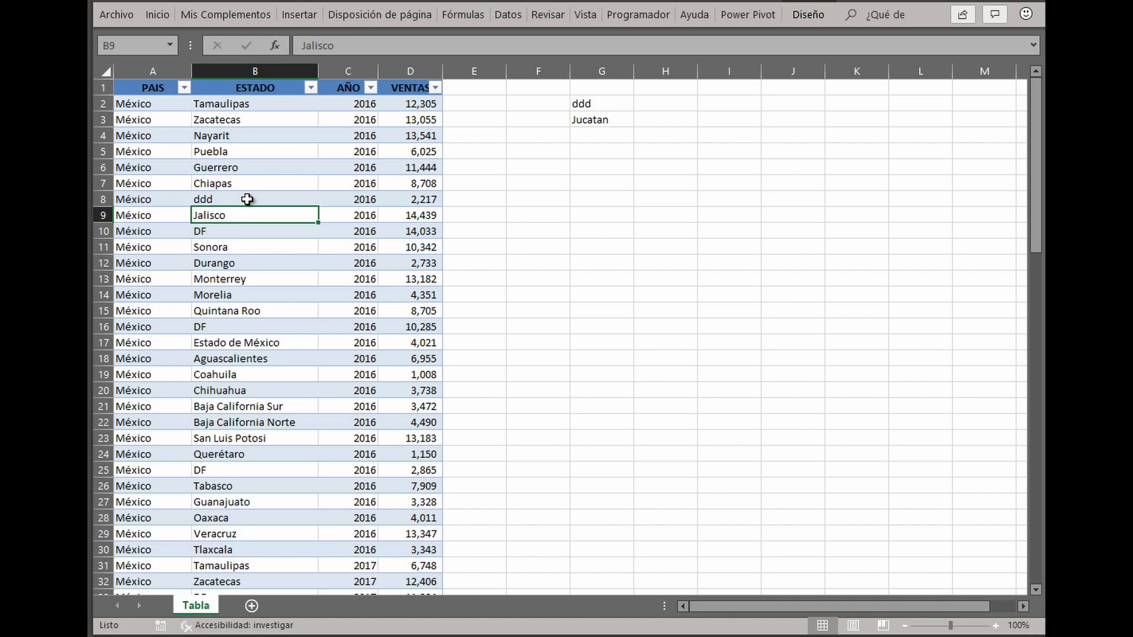
click(246, 278)
text(hhh)
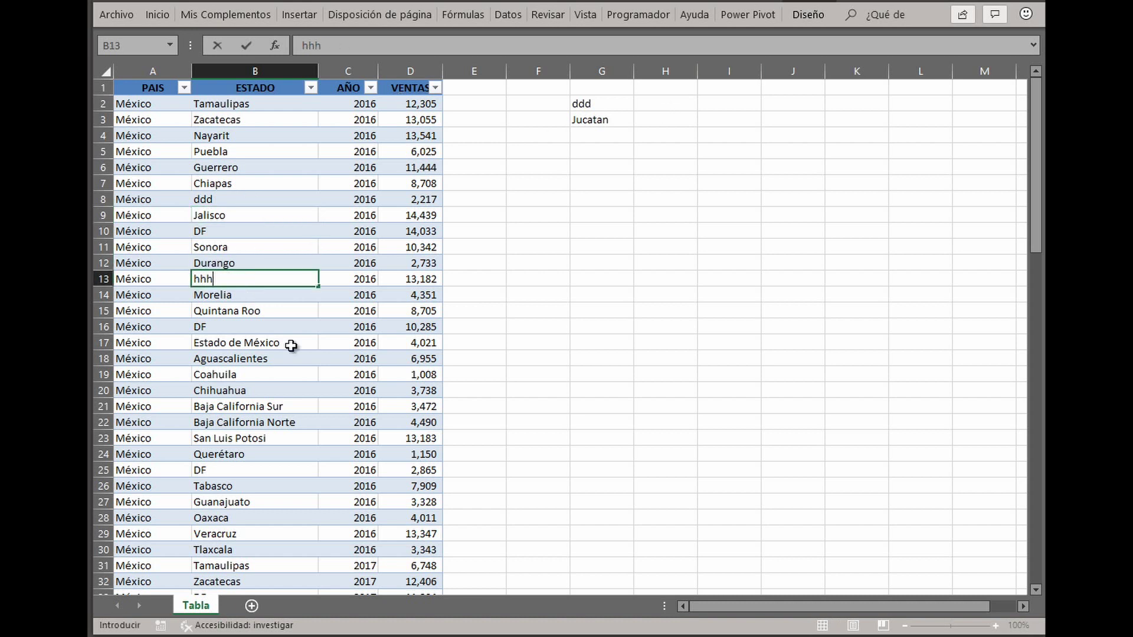
text(h)
key(Return)
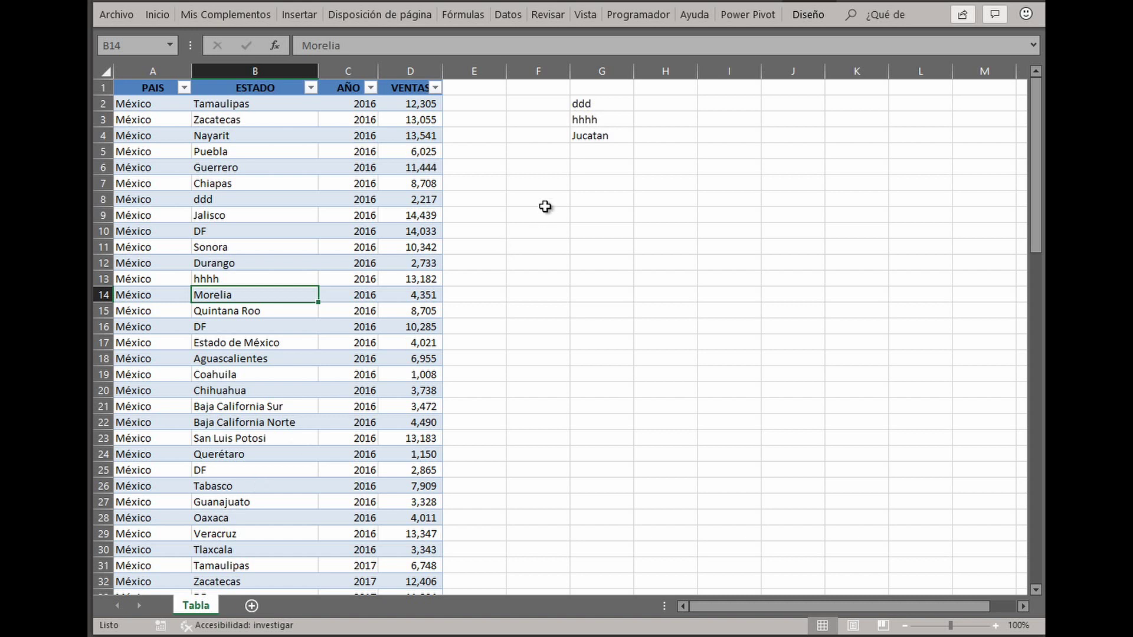
Change G2's third UNICOS argument from VERDADERO to FALSO so all distinct states spill.
double_click(613, 103)
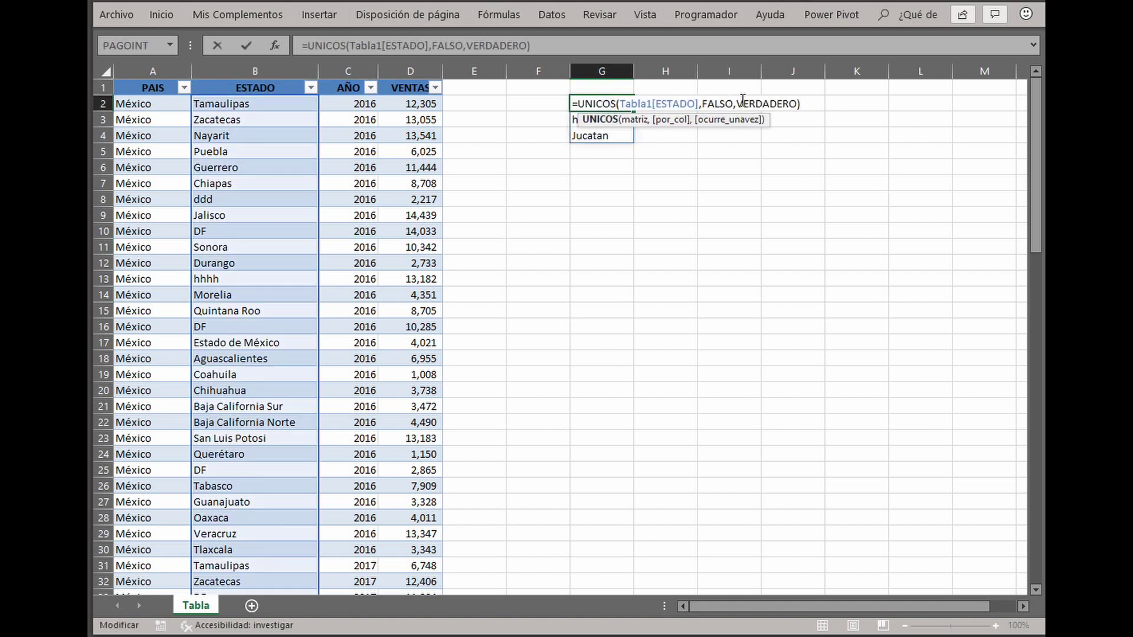
drag(737, 104, 799, 104)
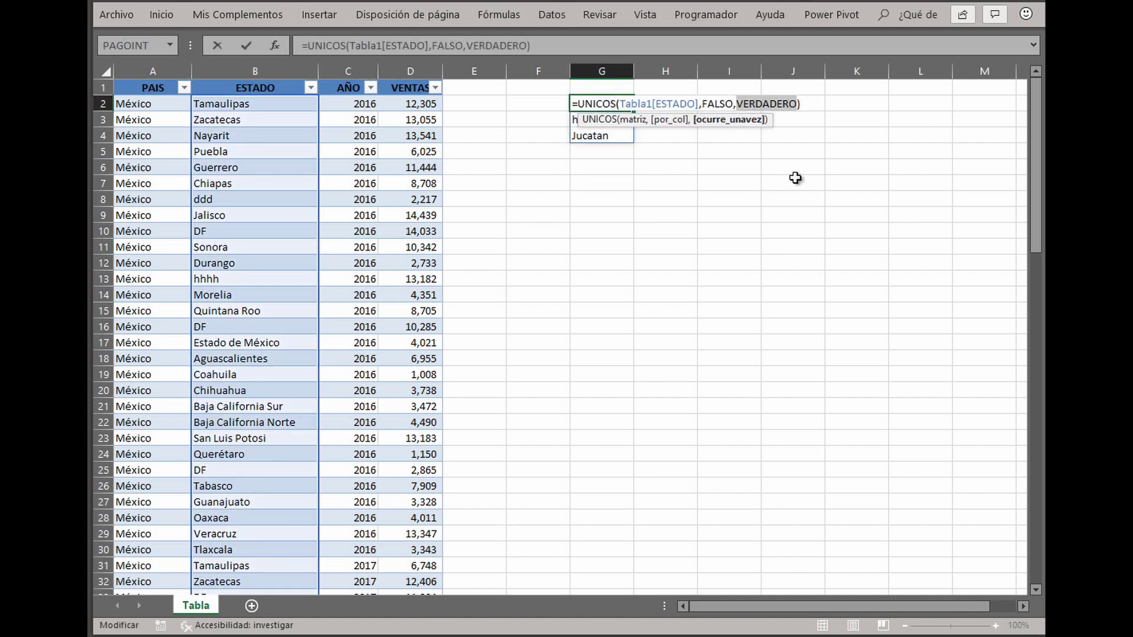
key(Delete)
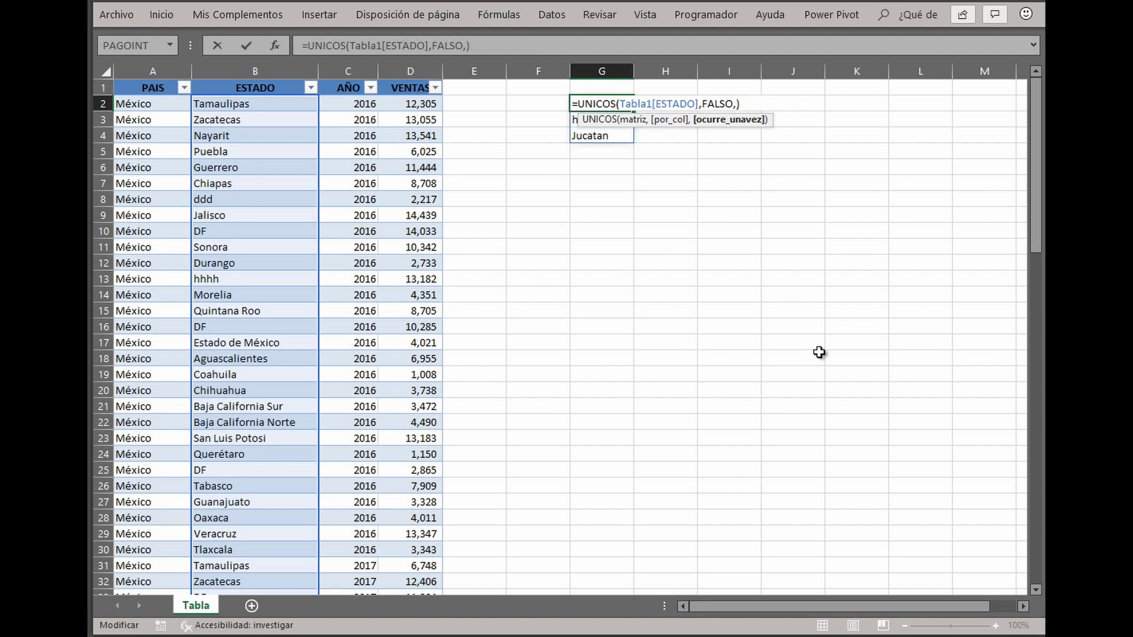
text(fa)
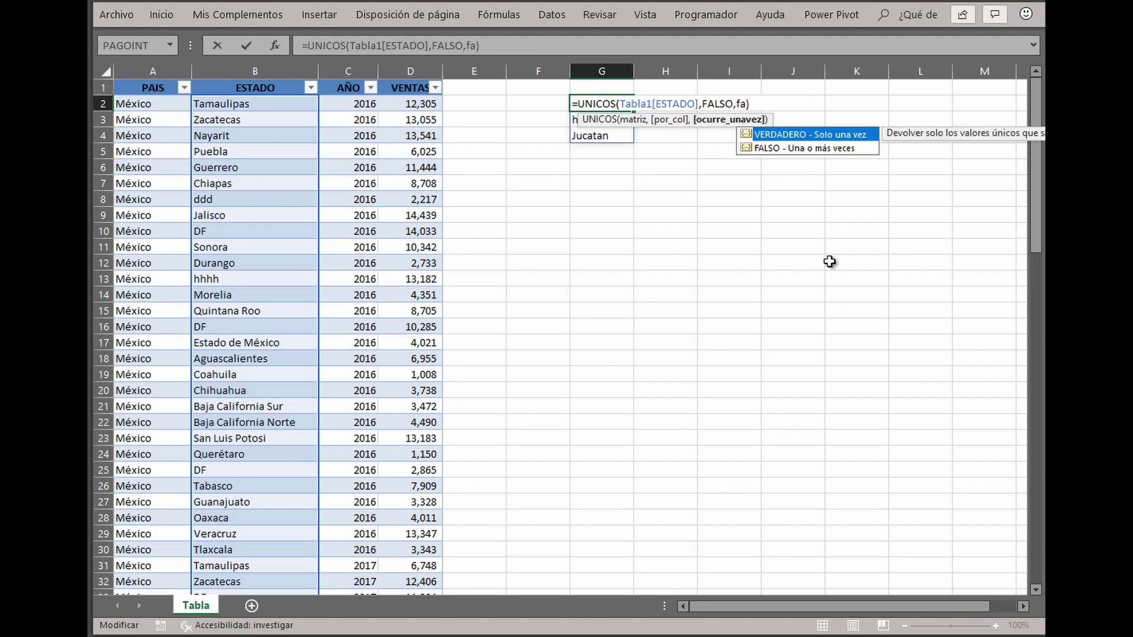
double_click(834, 150)
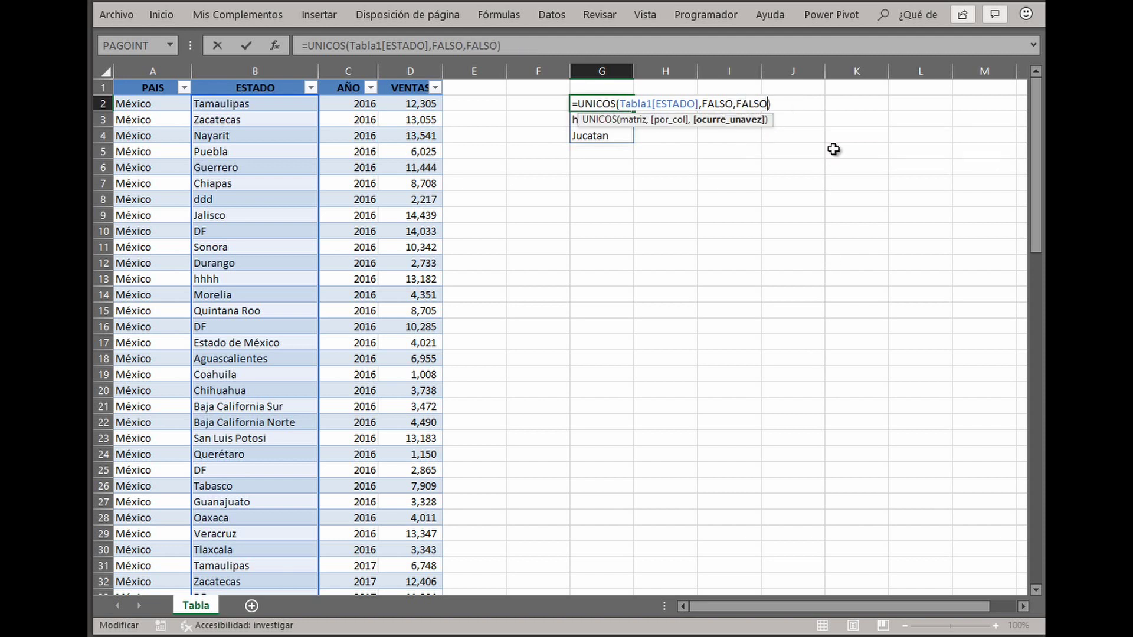
key(Return)
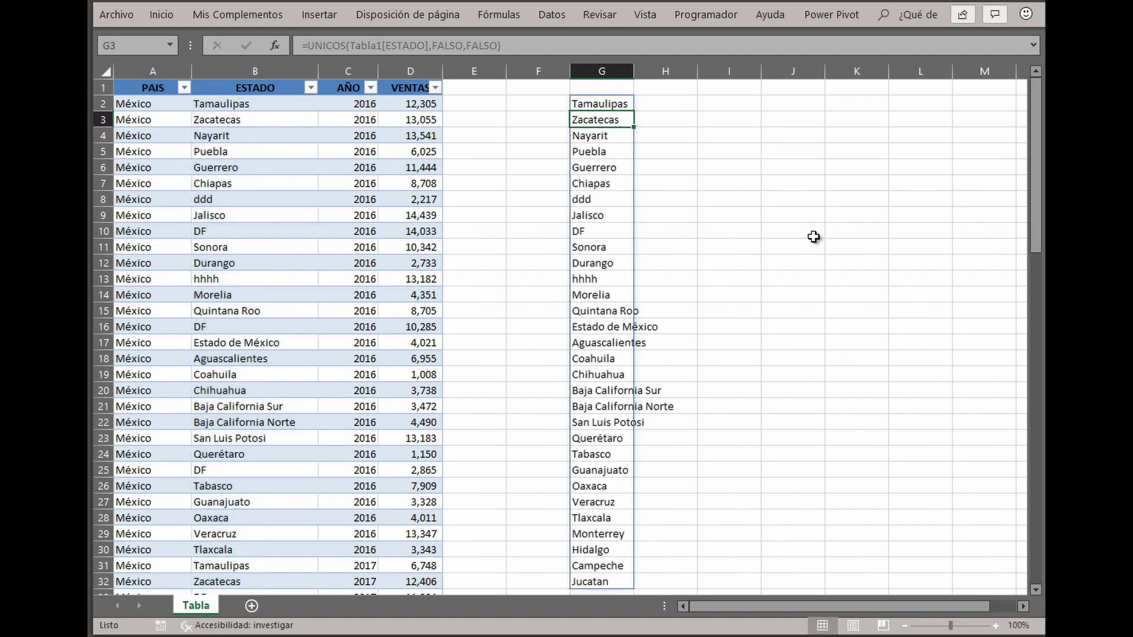
scroll(782, 245, down, 1)
scroll(782, 244, down, 2)
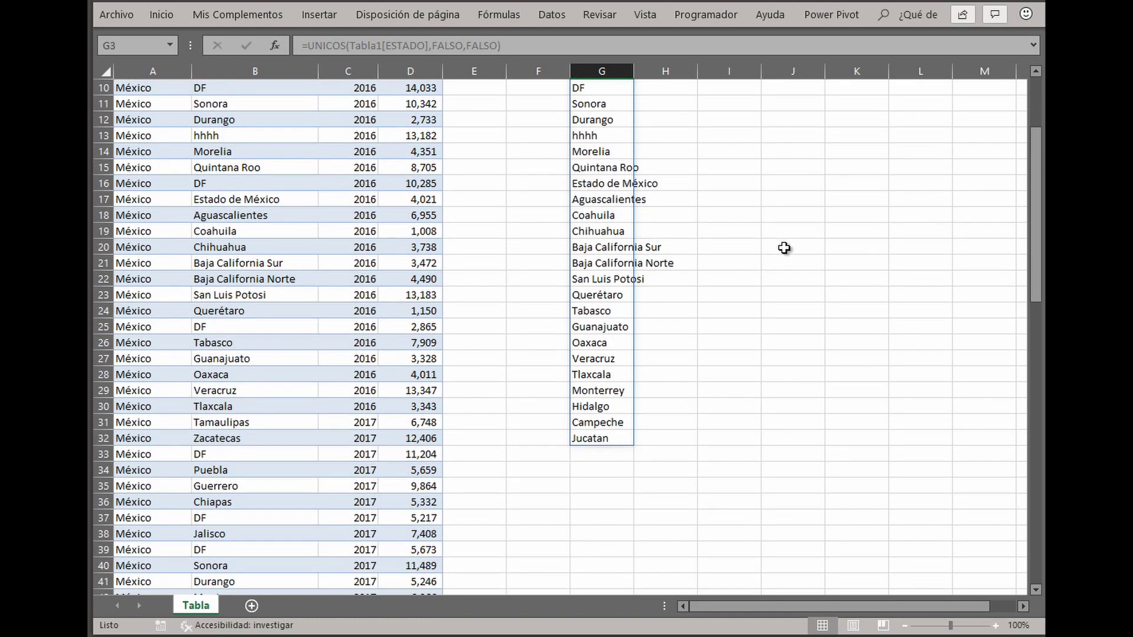
scroll(783, 244, up, 3)
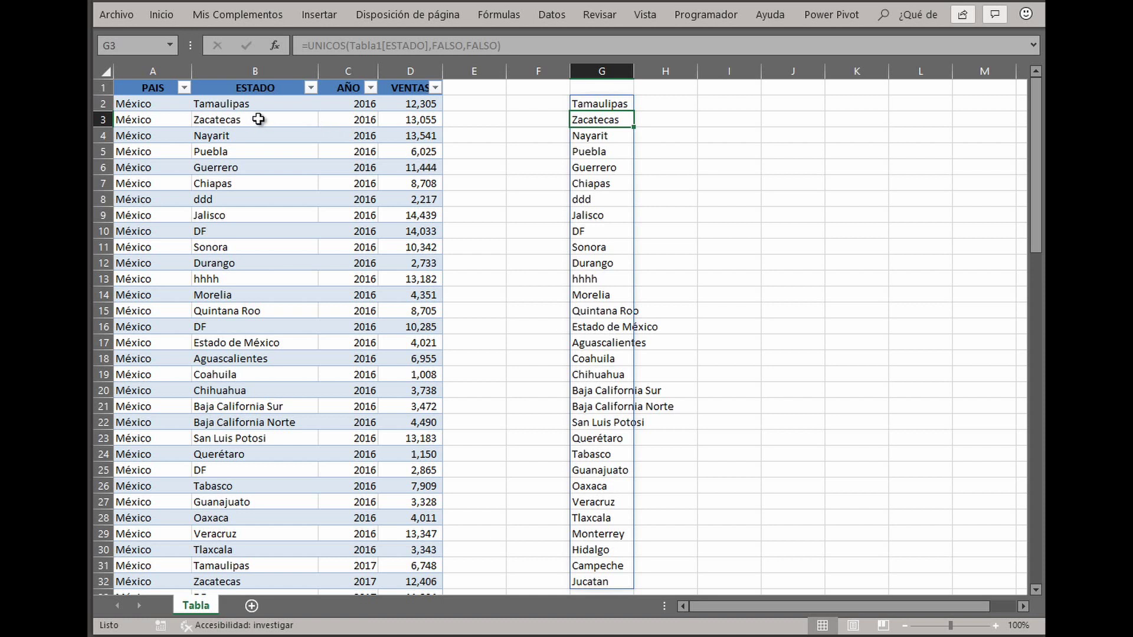
click(608, 104)
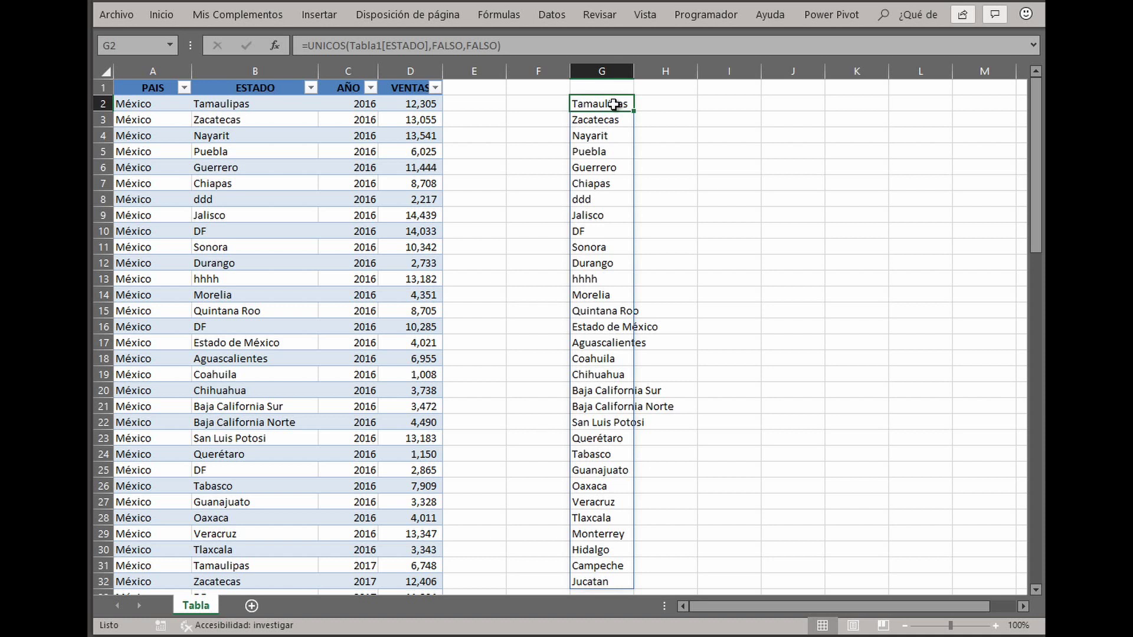
Wrap G2's formula as =ORDENAR(UNICOS(Tabla1[ESTADO],FALSO,FALSO)) to sort states alphabetically.
double_click(614, 104)
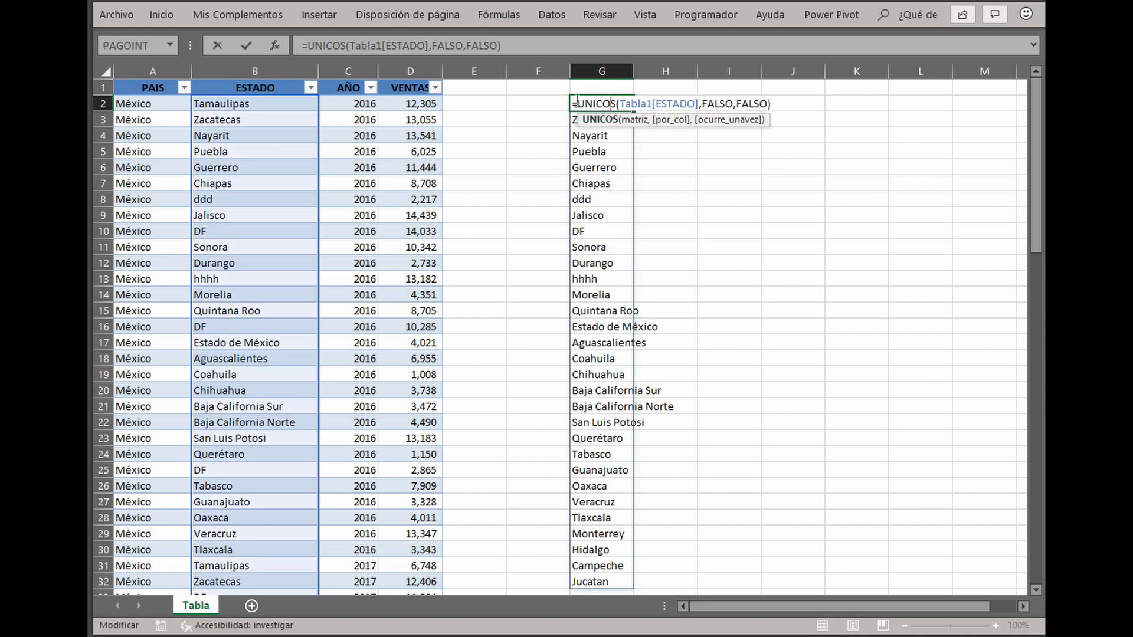
text(or)
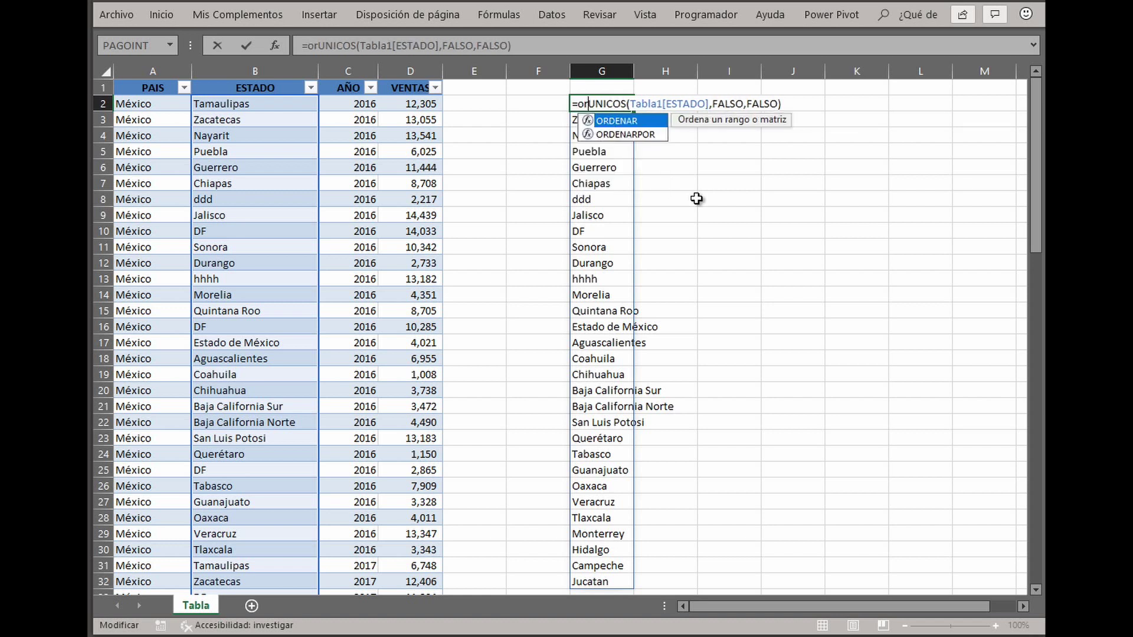
text(de)
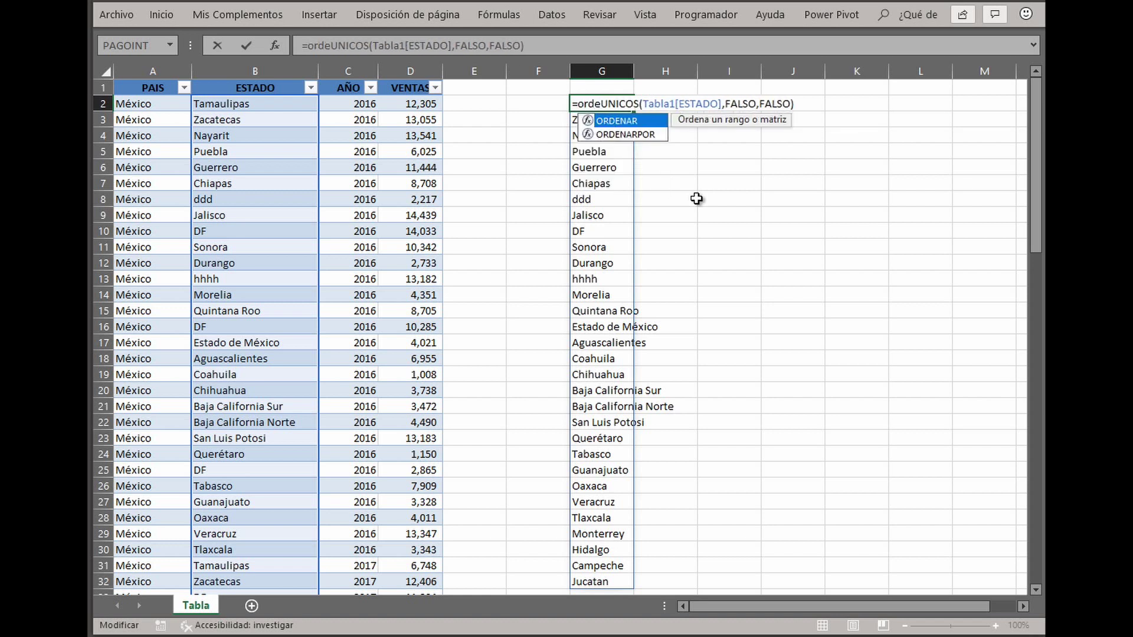
key(Tab)
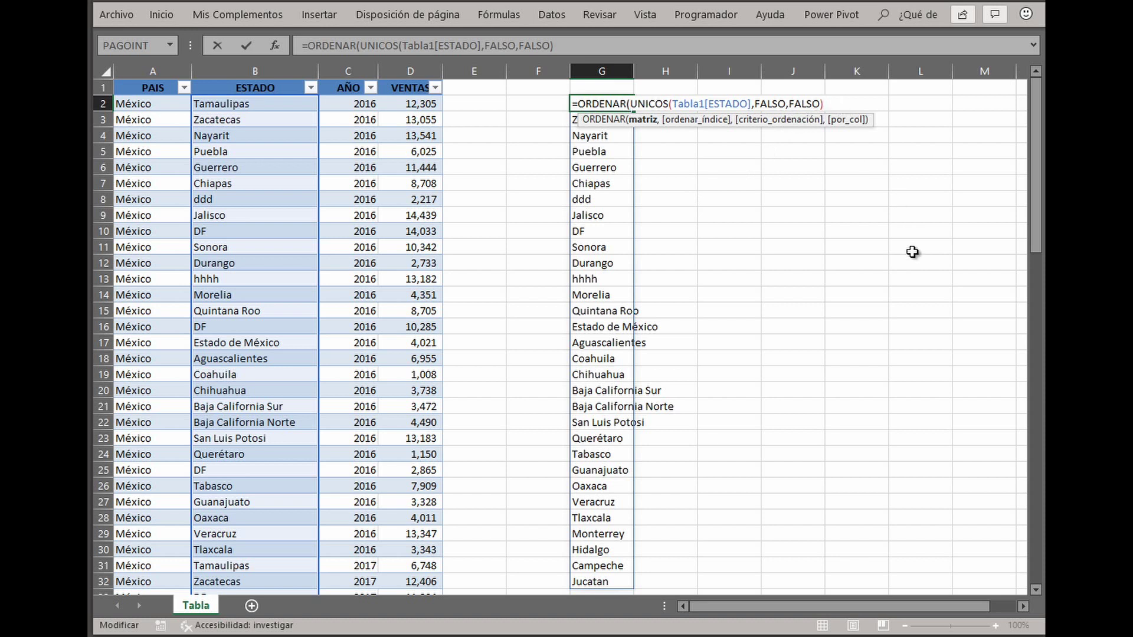
text())
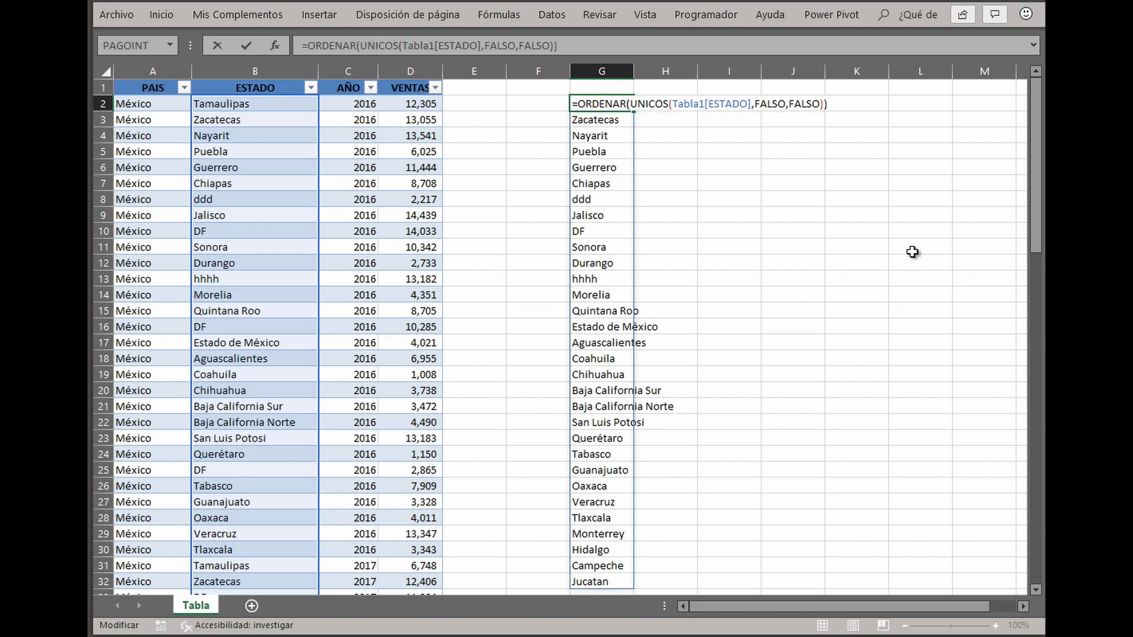
key(Return)
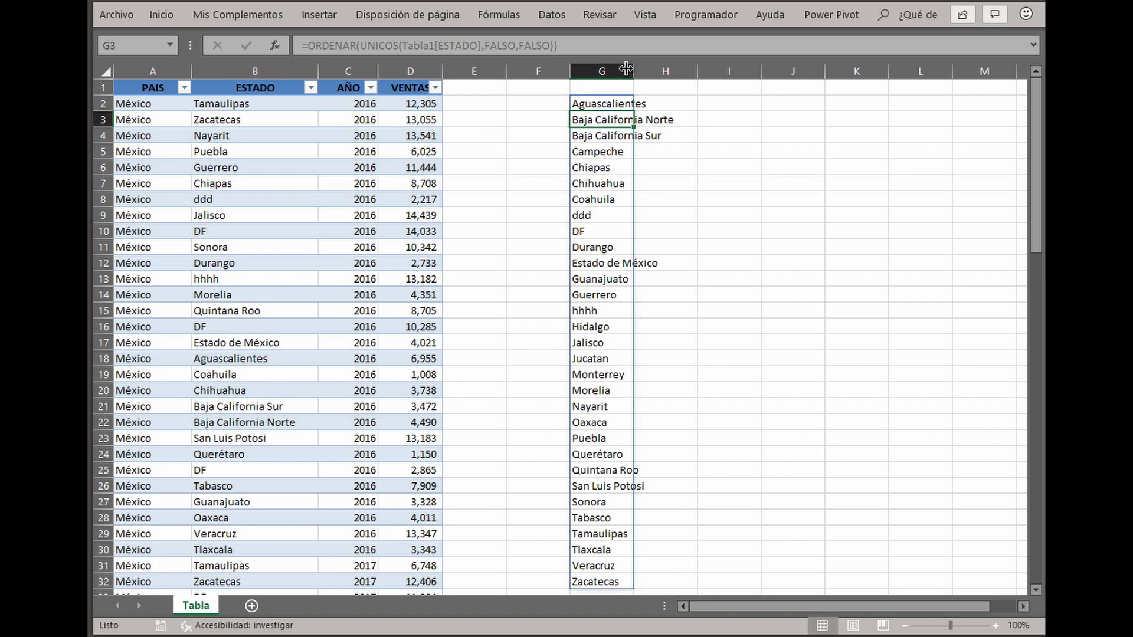
Widen column G so the full state names fit.
drag(632, 65, 690, 66)
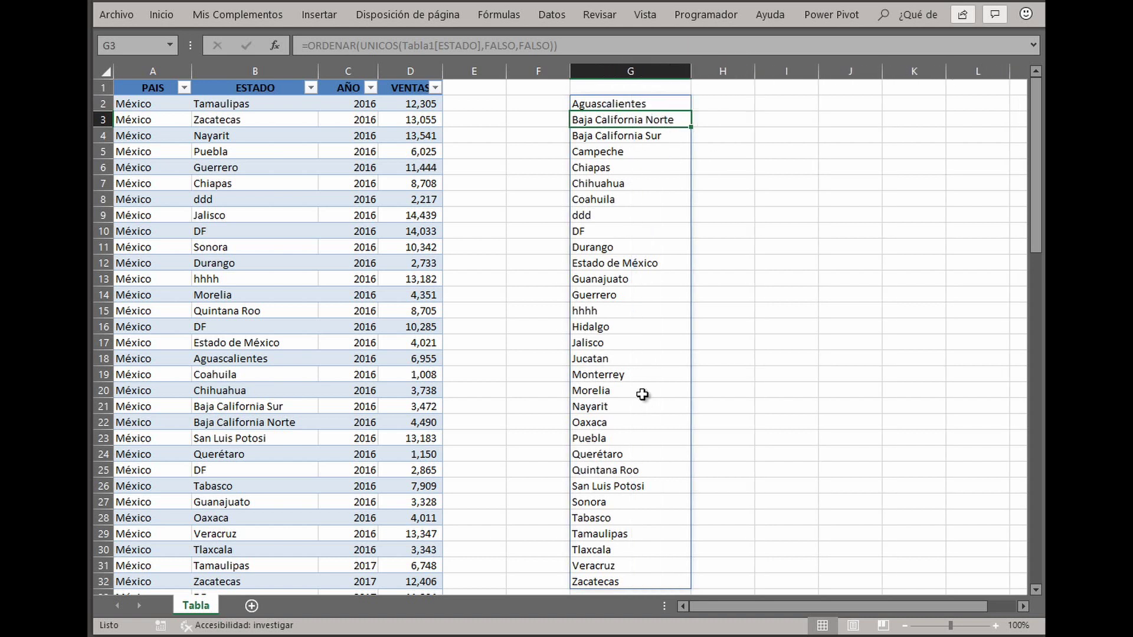
scroll(691, 175, down, 3)
scroll(691, 175, up, 3)
scroll(692, 169, down, 1)
scroll(691, 169, up, 1)
Copy Chiapas from B7 into B8, replacing ddd in the sorted list.
click(236, 184)
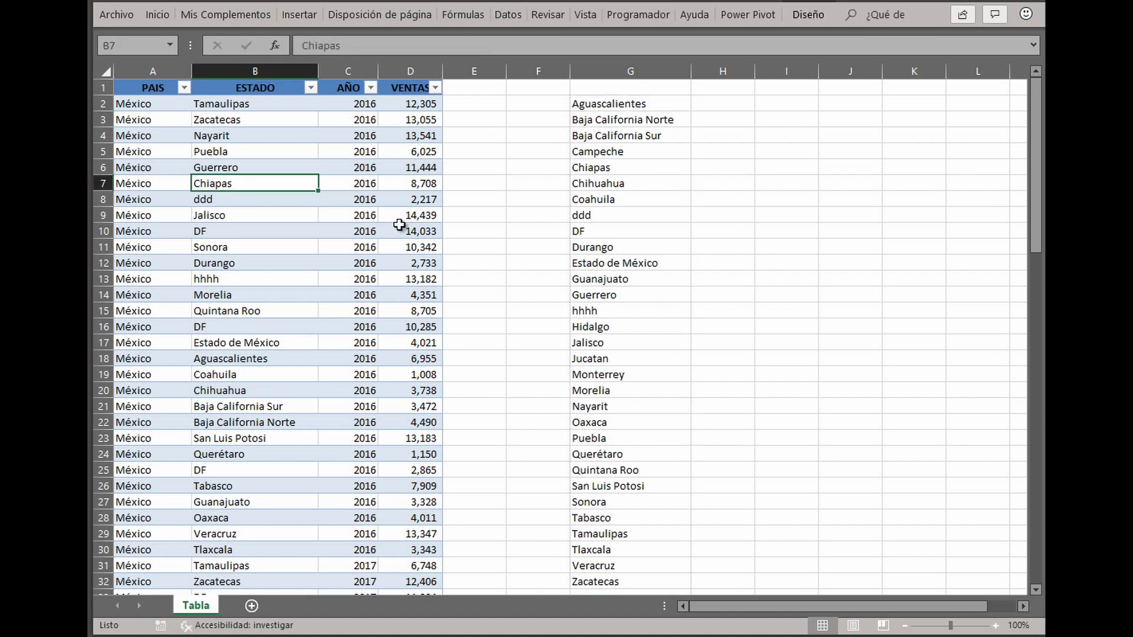
key(ctrl+c)
key(Down)
key(Return)
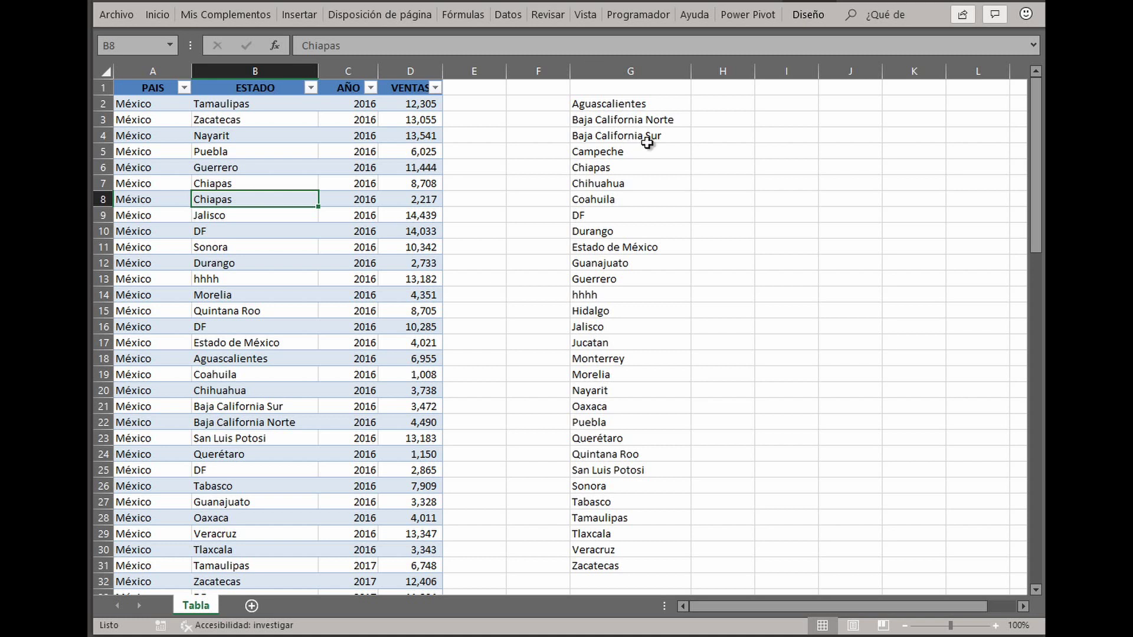
click(619, 103)
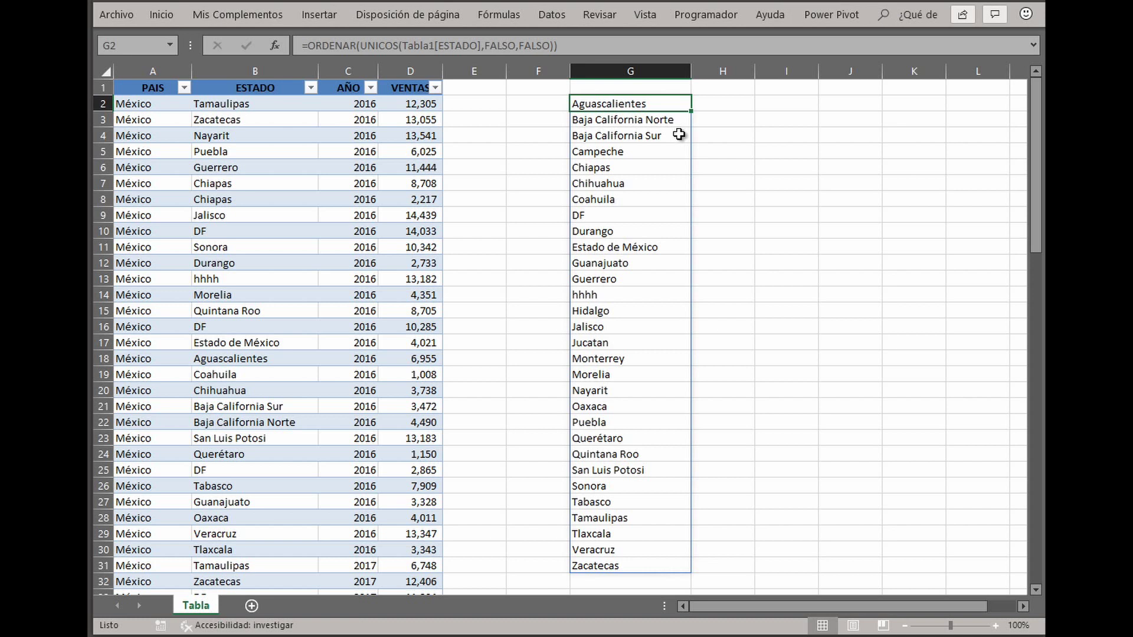